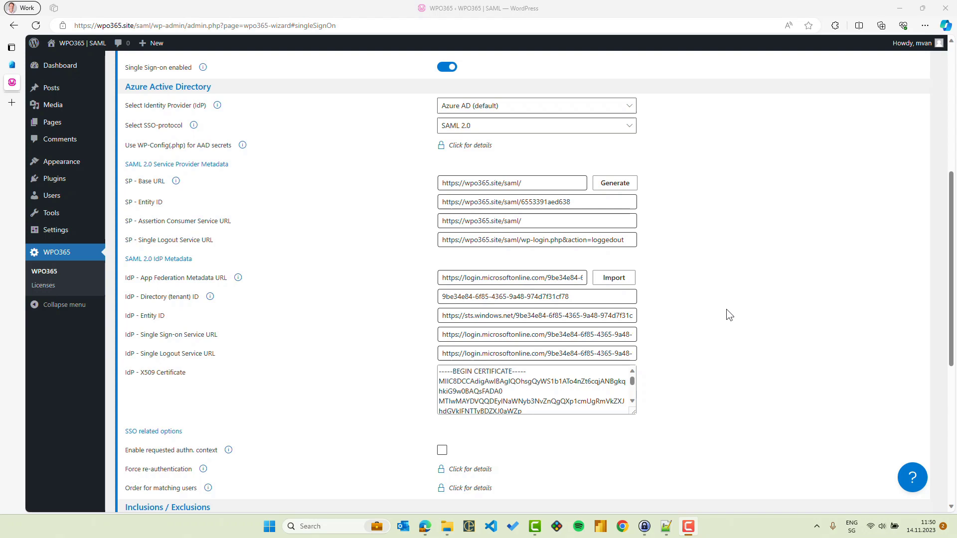
pyautogui.scroll(8, 728, 316)
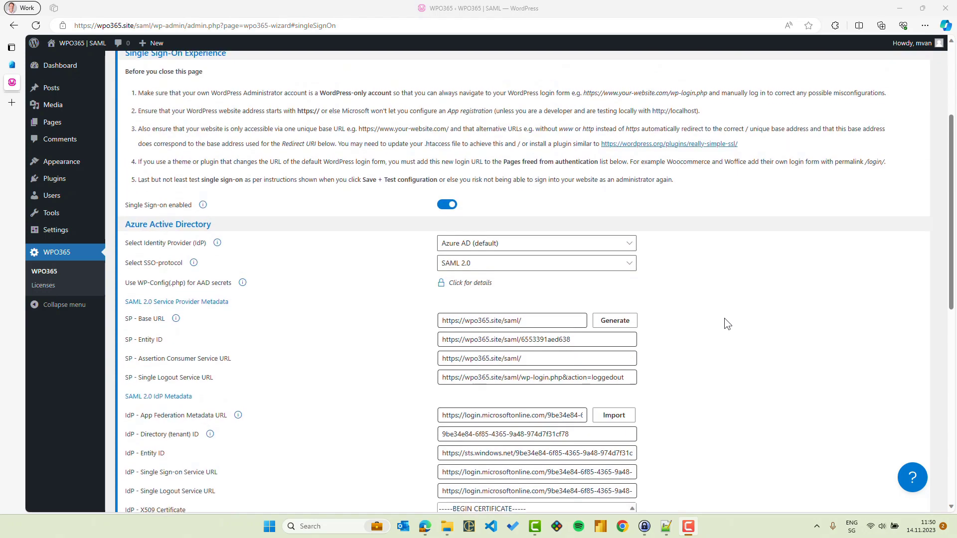
# - Launch the WPO365 plugin self-test from the Plugin self-test page
pyautogui.click(480, 142)
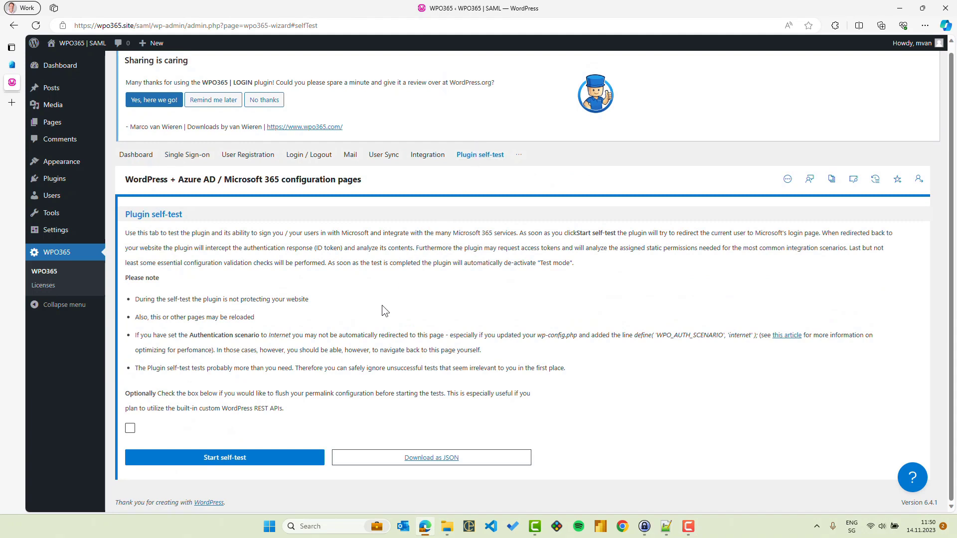
pyautogui.click(217, 463)
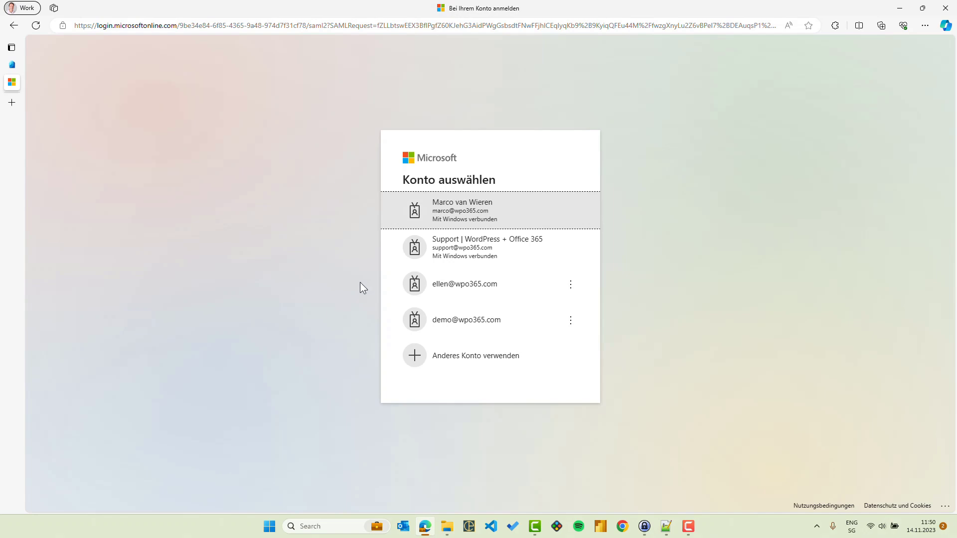
# - Choose the first work account on the Microsoft 'Konto auswählen' page to sign in
pyautogui.click(471, 214)
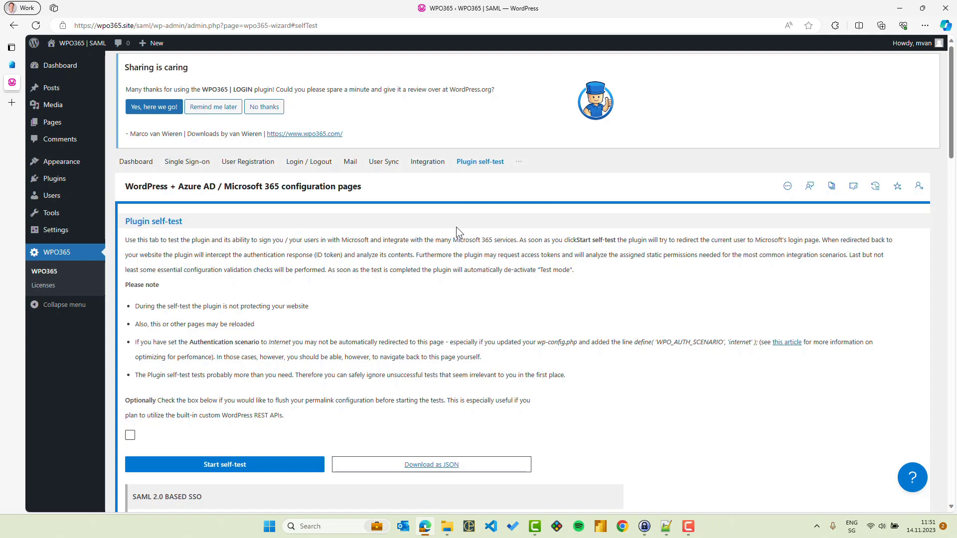
pyautogui.scroll(-5, 456, 226)
pyautogui.scroll(-5, 456, 226)
pyautogui.scroll(-5, 455, 229)
pyautogui.scroll(-1, 456, 228)
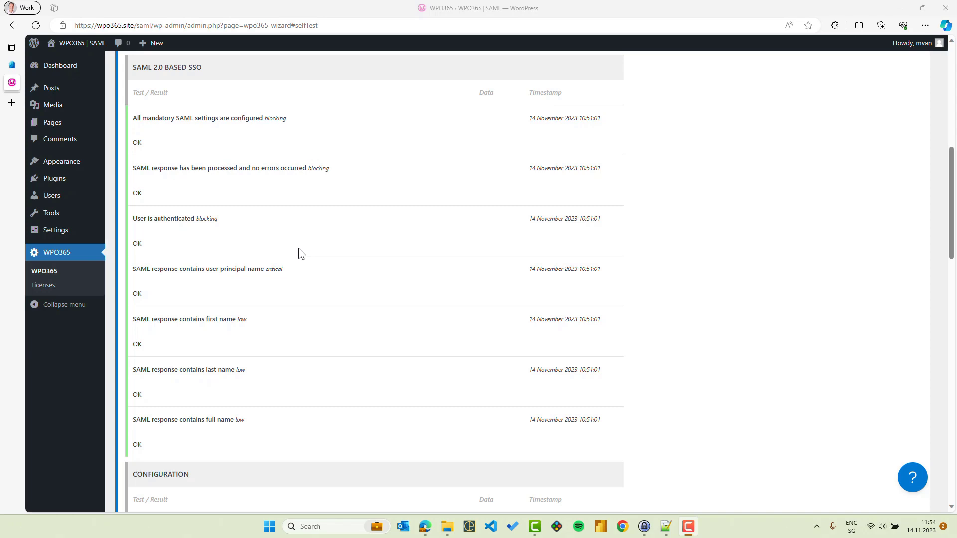
# - Bring up the WPO365 support contact form via the round ? help button
pyautogui.click(912, 477)
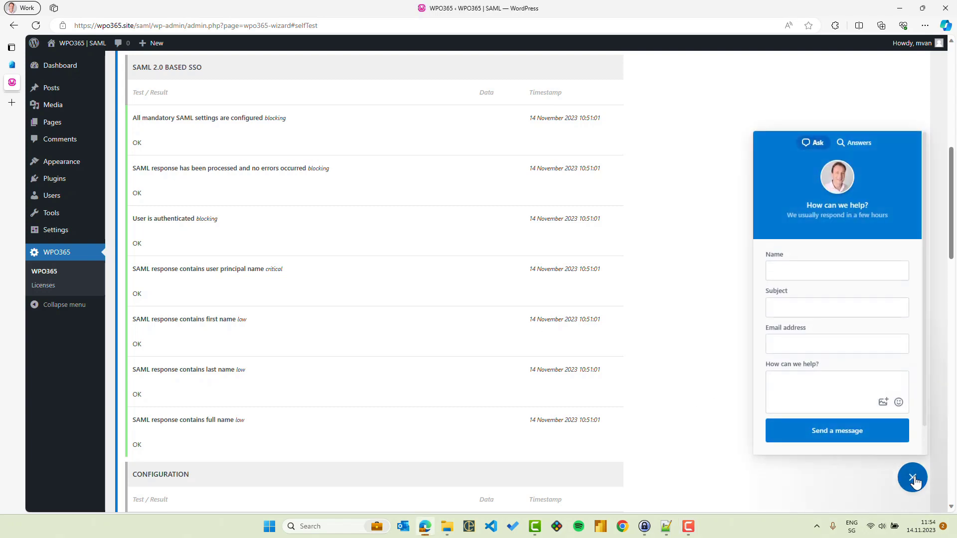